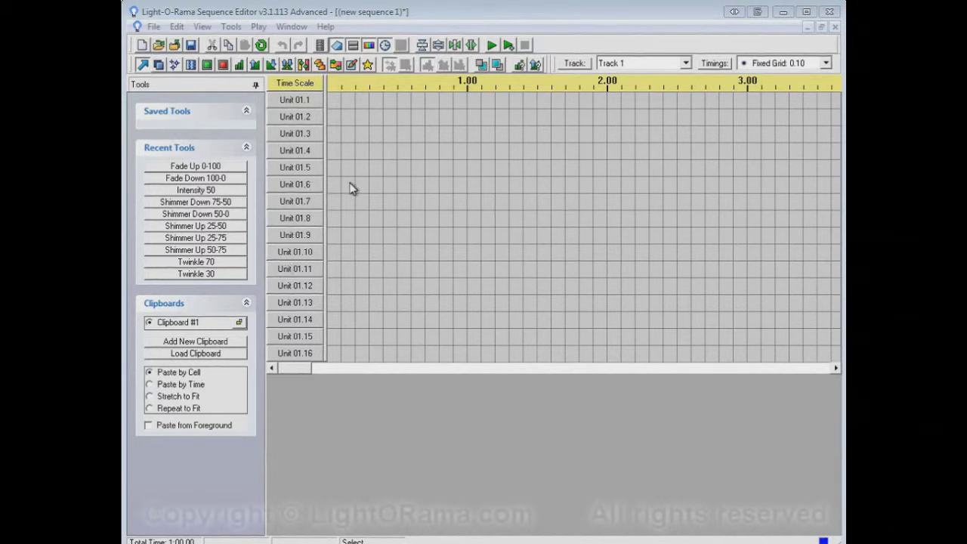
Toggle on cells forming a blue cross on Units 01.1–01.3 at the sequence start
left_click(159, 65)
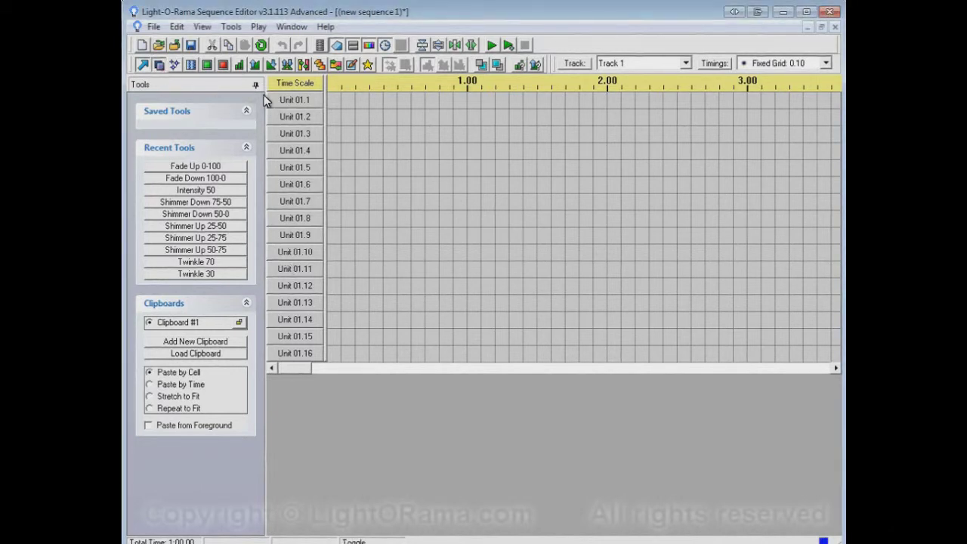
left_click_drag(347, 100, 346, 143)
left_click(332, 119)
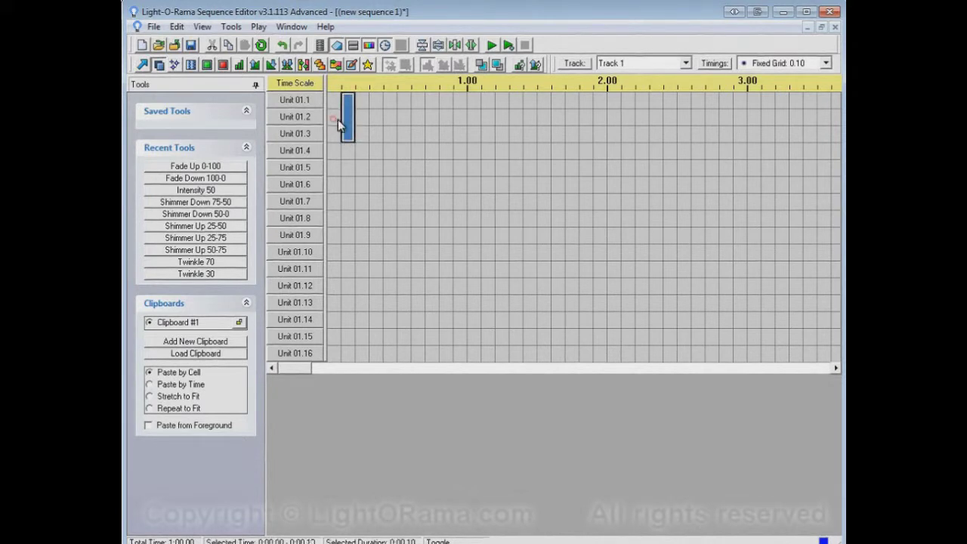
Copy the cross pattern to the clipboard and add a second clipboard
left_click(142, 65)
left_click_drag(356, 127, 356, 128)
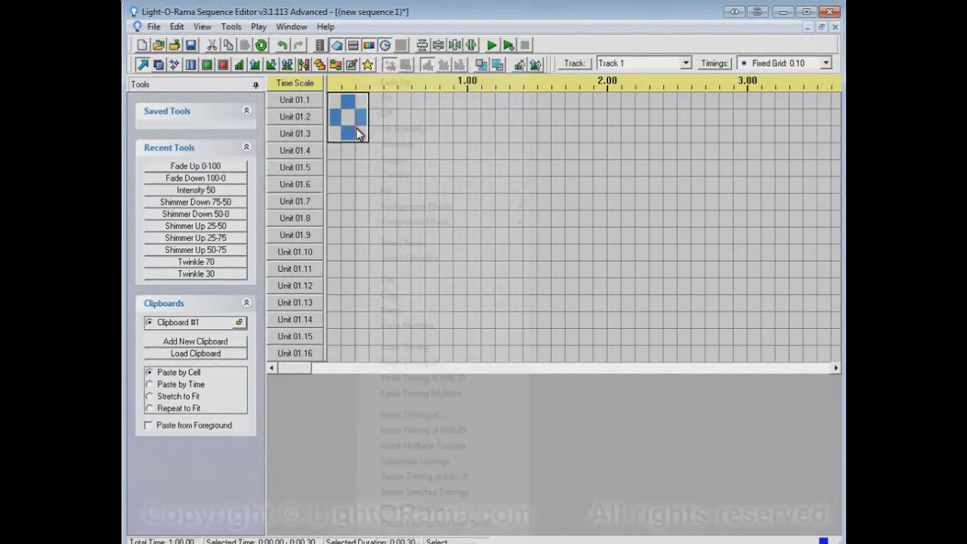
right_click(356, 128)
left_click(416, 295)
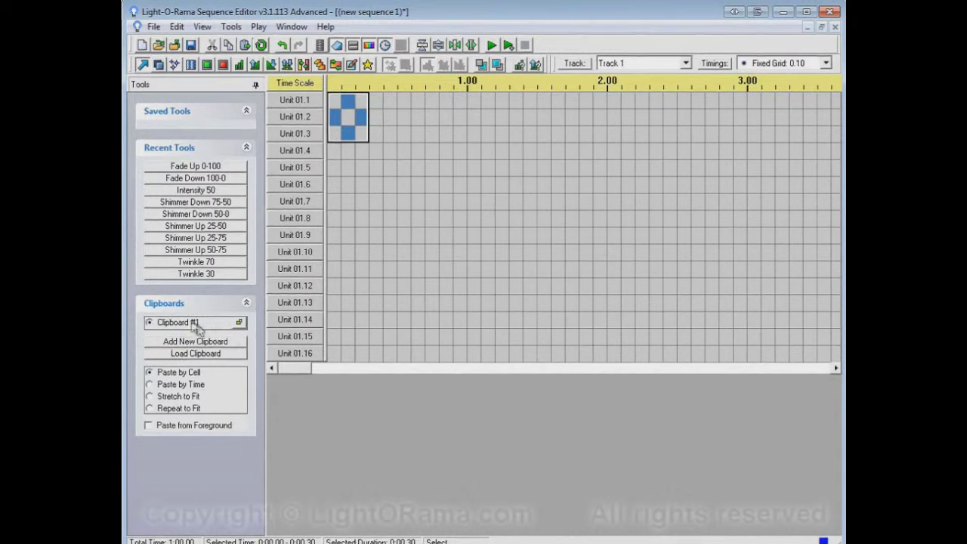
left_click(213, 346)
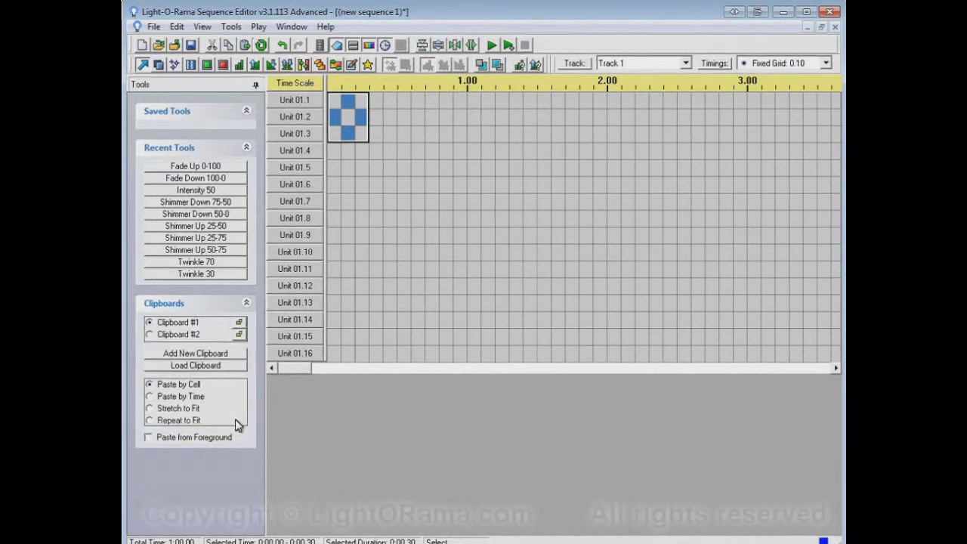
Draw fade-up ramps on Units 01.5–01.6, copy them into Clipboard #2, and paste at Unit 01.9
left_click(150, 335)
left_click(255, 65)
left_click_drag(337, 167, 479, 190)
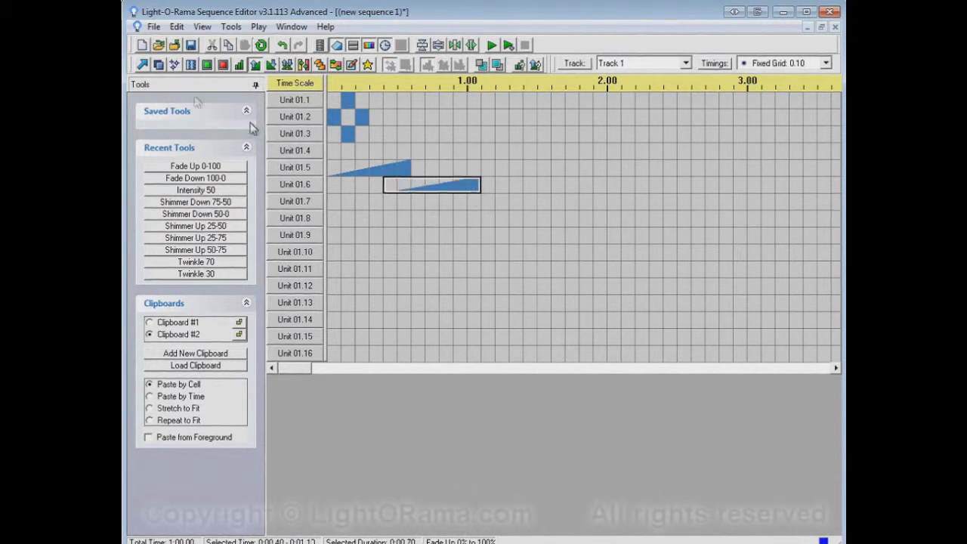
left_click(141, 64)
left_click_drag(328, 161, 460, 193)
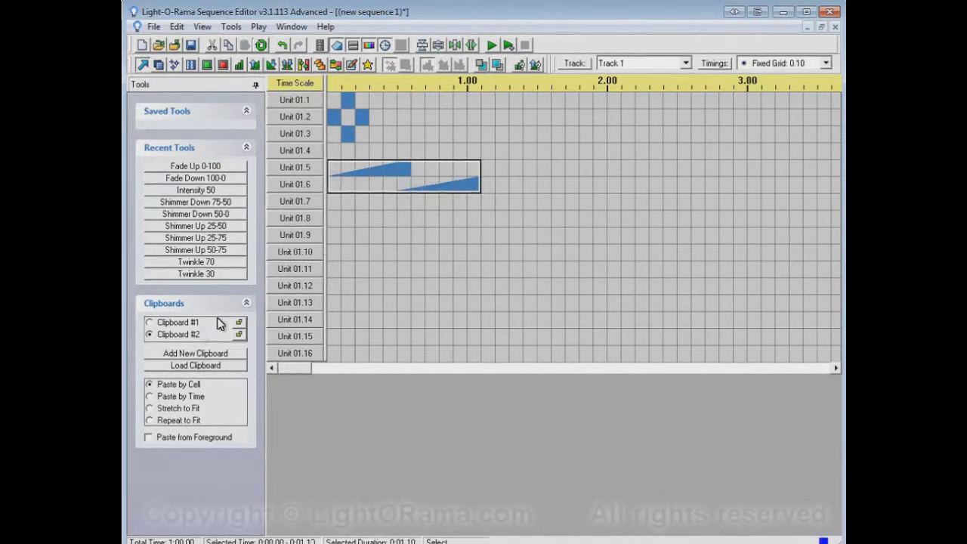
right_click(424, 186)
left_click(461, 294)
right_click(451, 234)
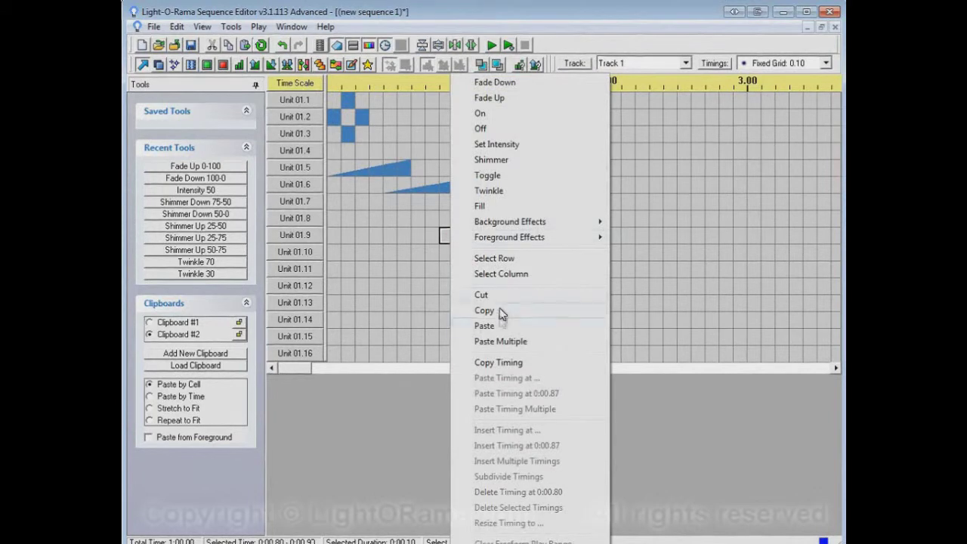
left_click(492, 326)
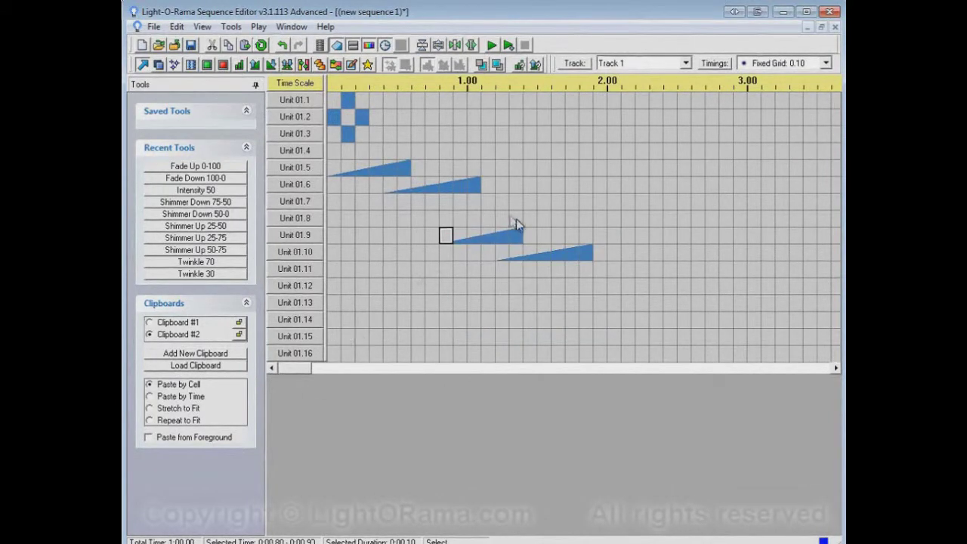
Paste the Clipboard #1 cross at Unit 01.3 near 1.30 and add a third clipboard
left_click(189, 322)
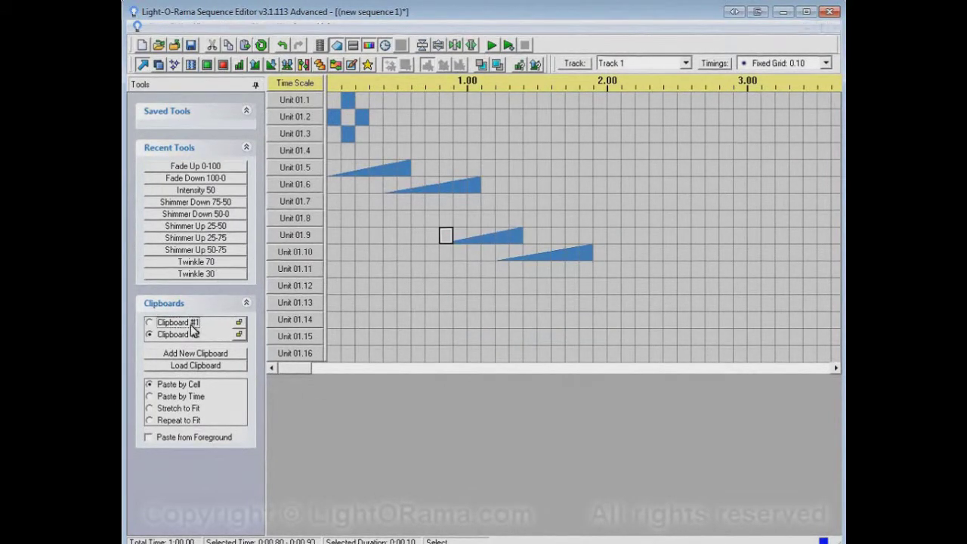
right_click(516, 133)
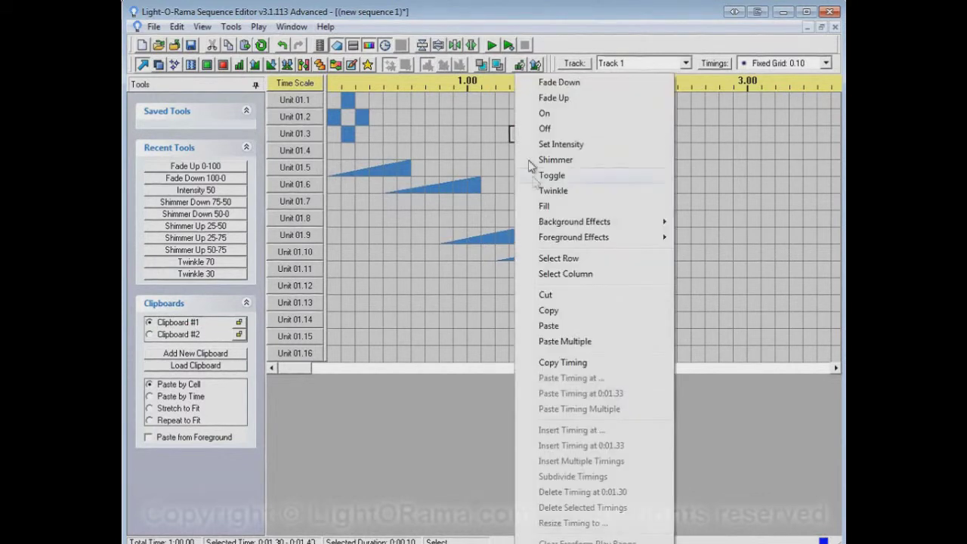
left_click(550, 327)
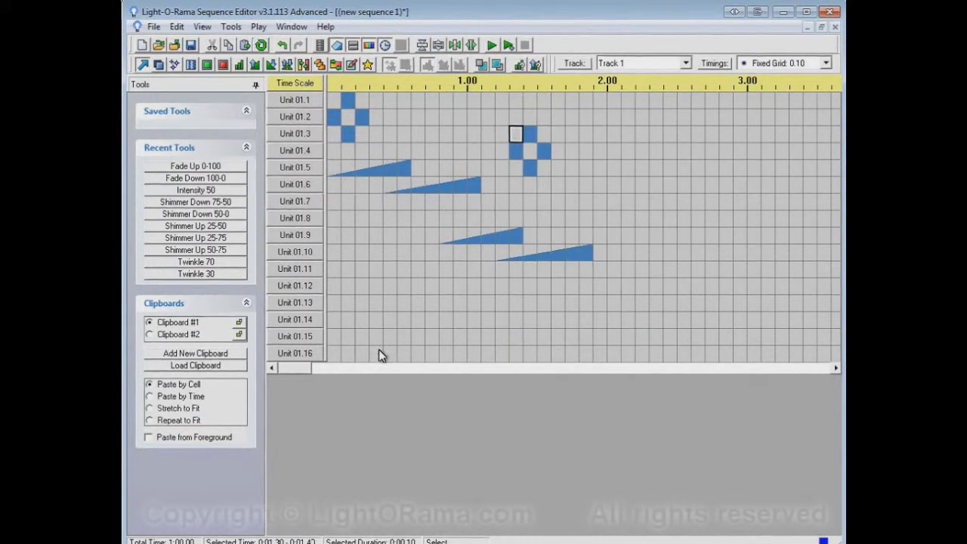
left_click(233, 353)
Add a fourth clipboard and paste Clipboard #2's ramps at Unit 01.13 at 0.90
left_click(233, 366)
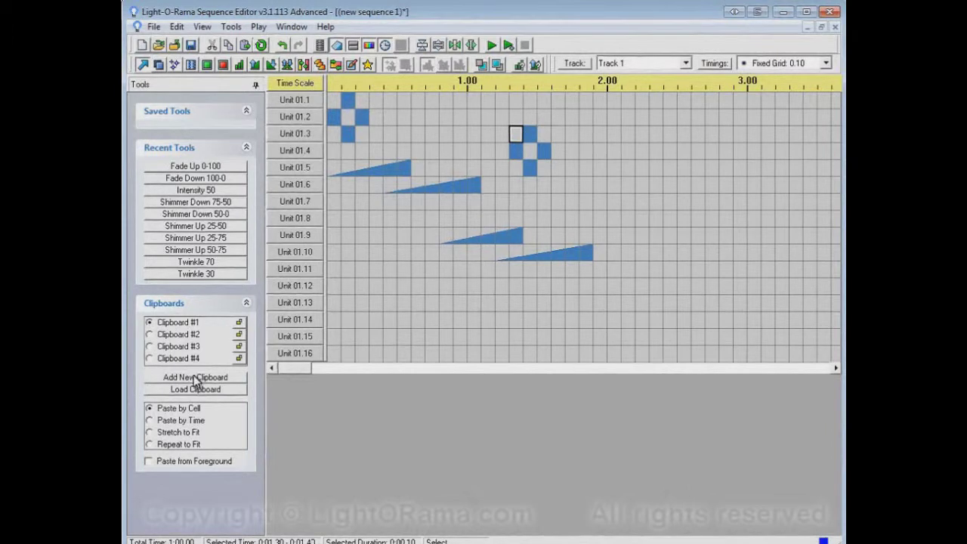
left_click(192, 336)
right_click(461, 303)
left_click(496, 327)
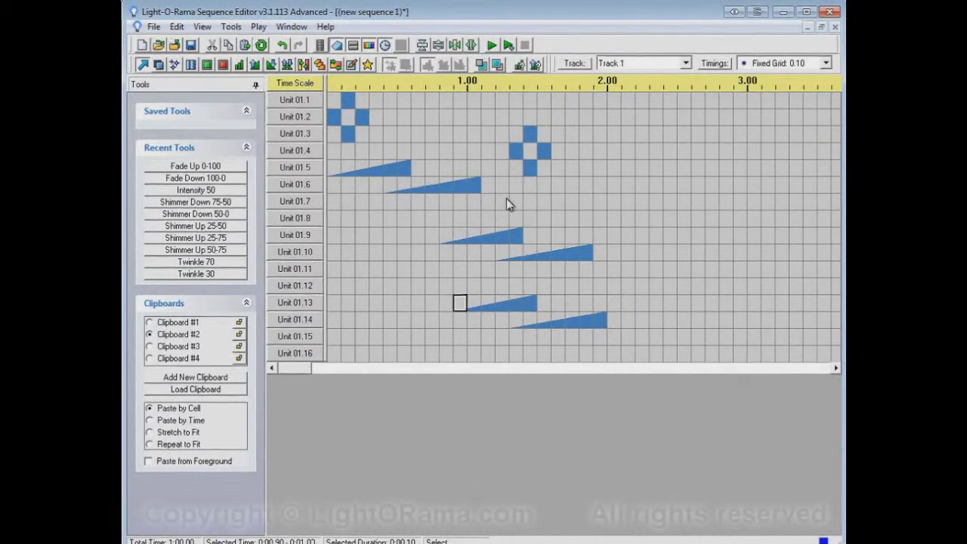
Copy Units 01.5–01.9 between 1.00 and 1.50 and paste them at Unit 01.4 near 2.40
left_click_drag(474, 166, 529, 248)
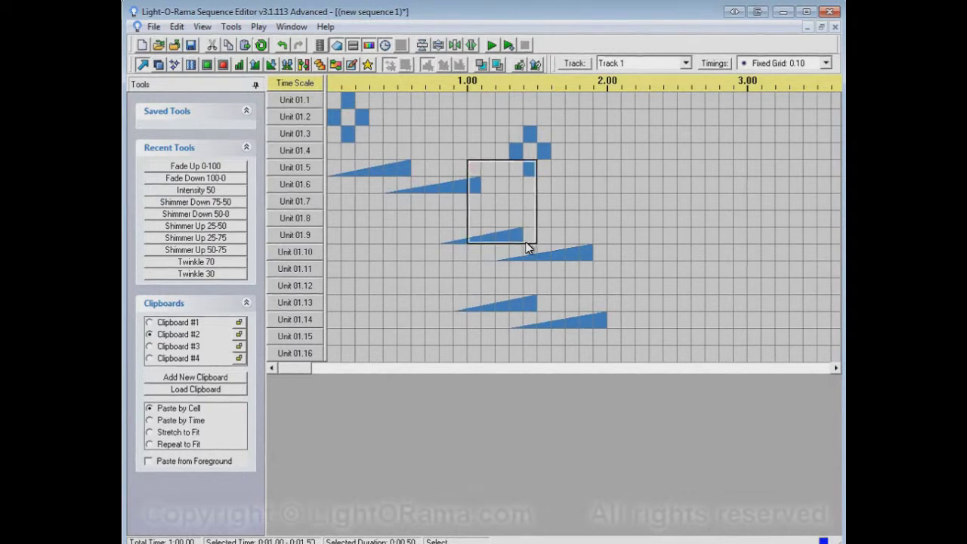
right_click(506, 197)
left_click(562, 298)
right_click(667, 151)
left_click(676, 325)
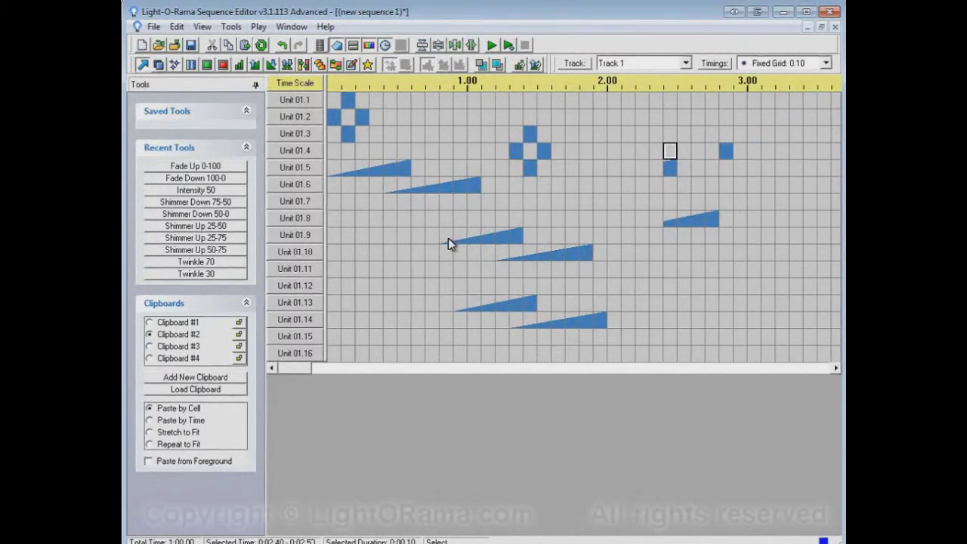
left_click_drag(448, 238, 594, 261)
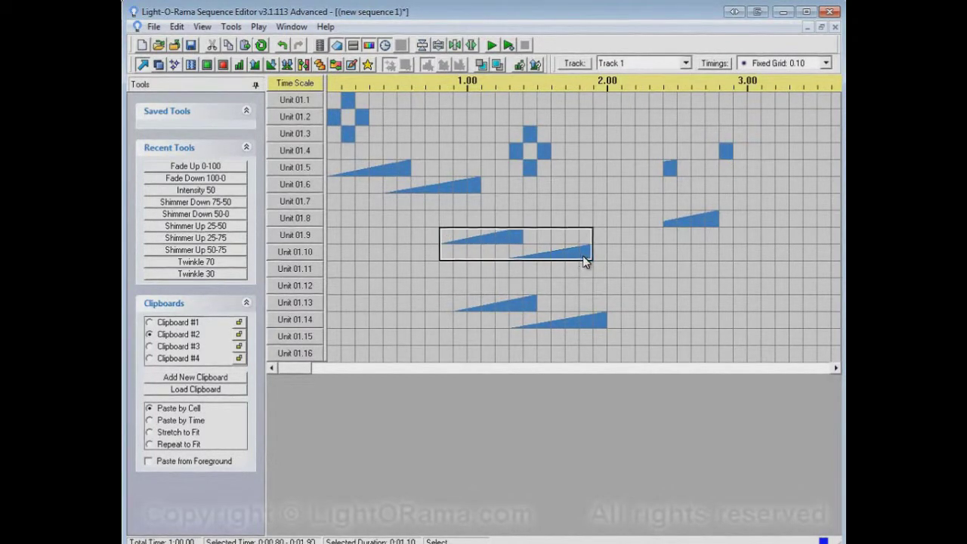
Copy the Units 01.9–01.10 fade ramps into Clipboard #2 and lock it
right_click(565, 250)
left_click(604, 297)
left_click(241, 335)
left_click_drag(511, 111, 681, 176)
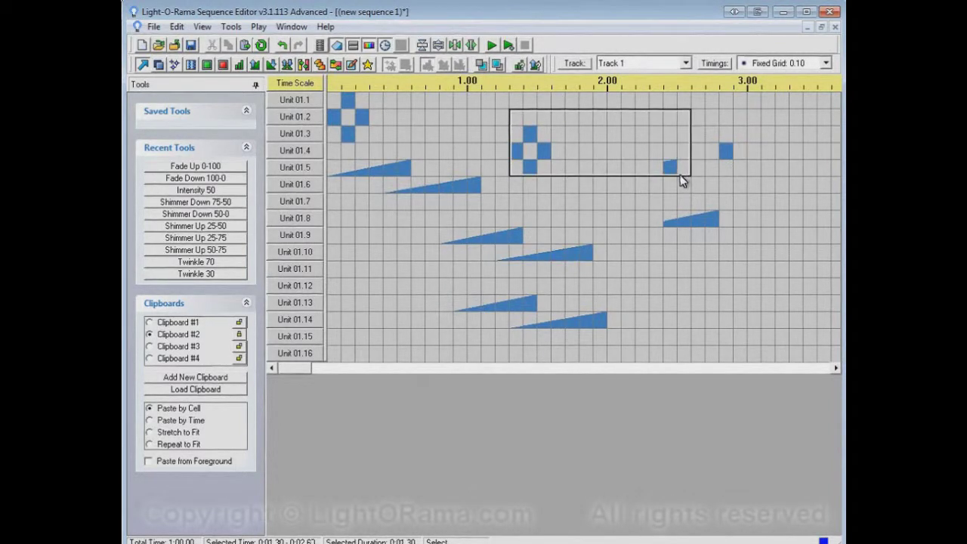
right_click(629, 161)
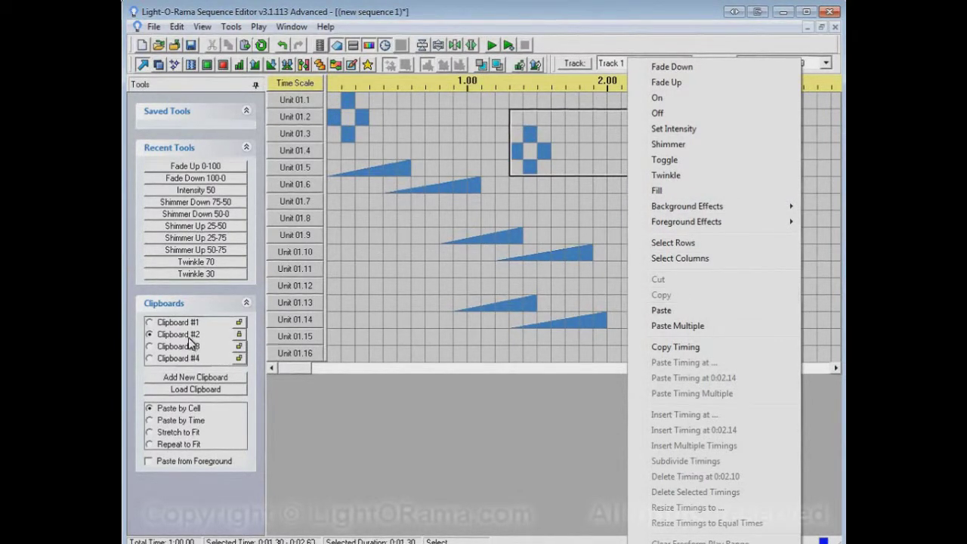
left_click(341, 412)
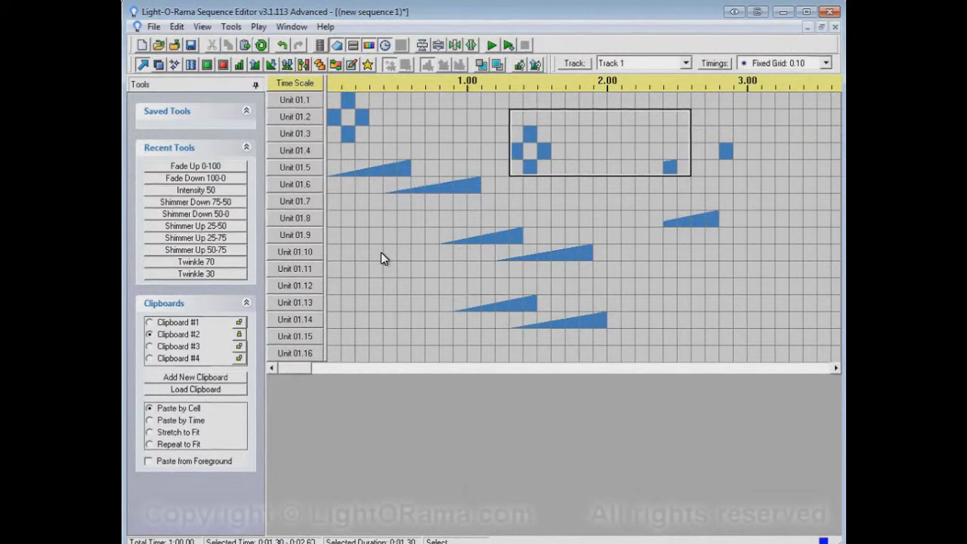
left_click_drag(355, 160, 425, 193)
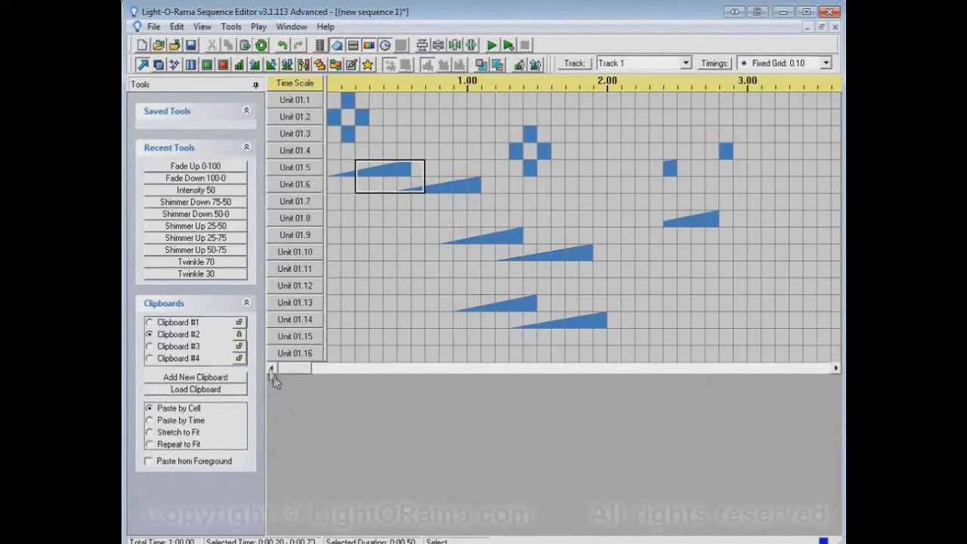
Unlock Clipboard #2, copy the Unit 01.5–01.6 ramps into it, and paste at Unit 01.11 at 0.00
left_click(239, 334)
right_click(393, 191)
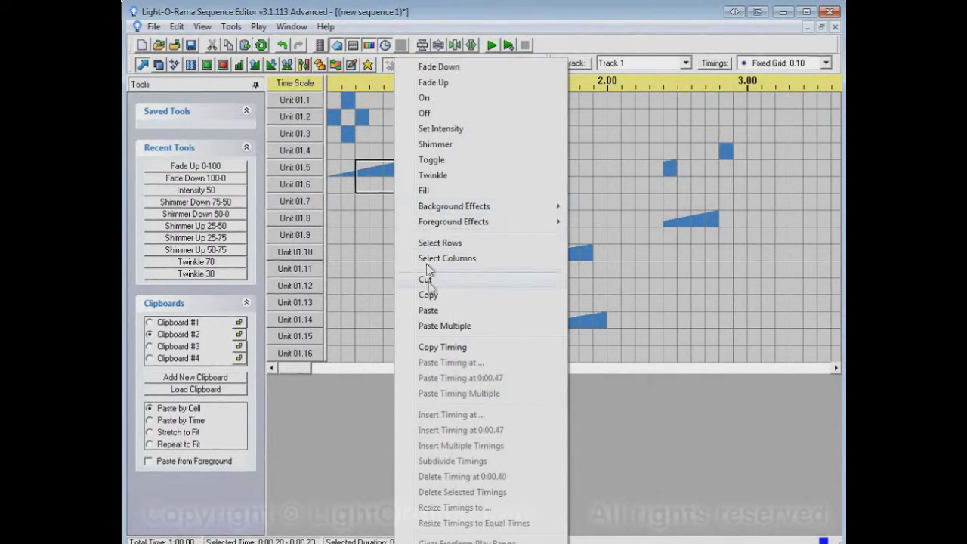
left_click(427, 295)
left_click(337, 272)
right_click(337, 272)
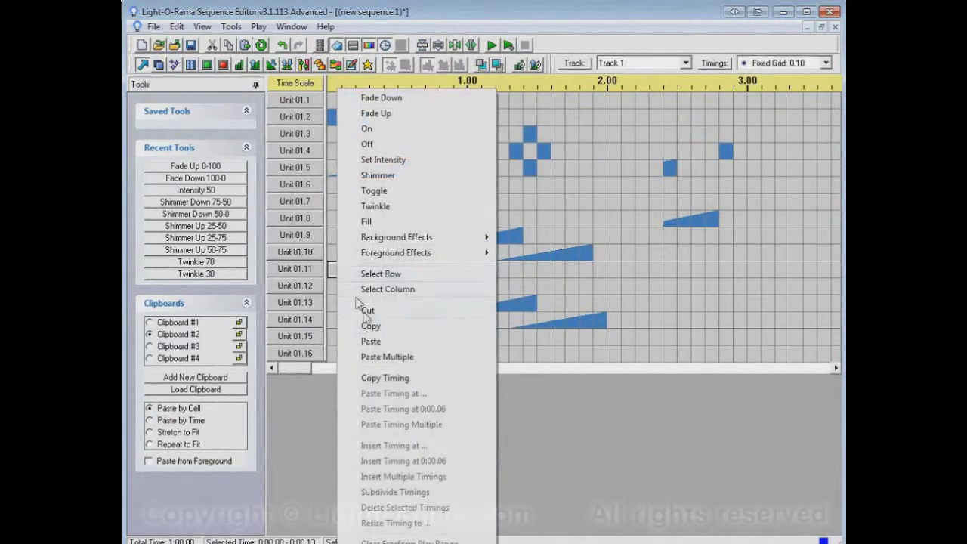
left_click(371, 341)
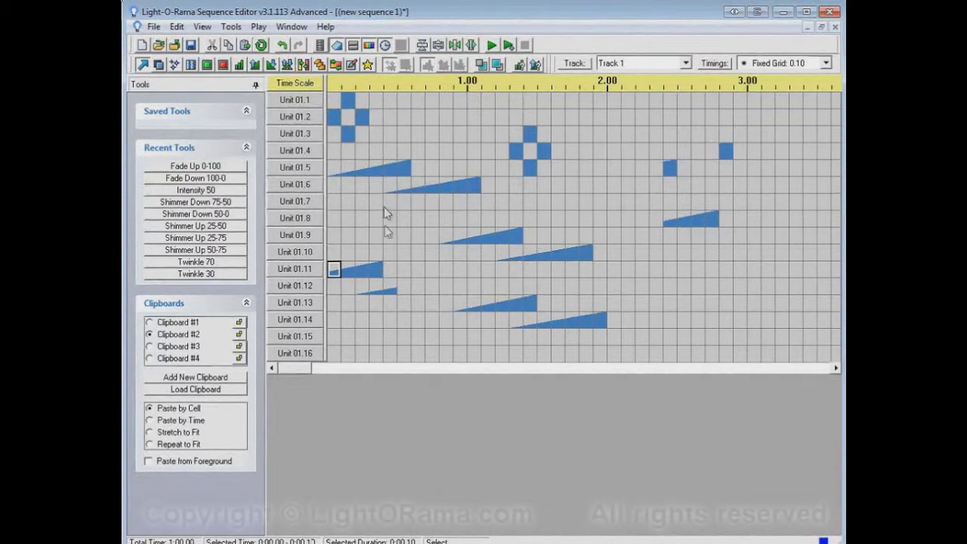
Relock Clipboard #2, leave the cross uncopied, and paste its ramps at Unit 01.11 near 2.40
left_click(240, 335)
left_click_drag(484, 134, 560, 221)
right_click(538, 196)
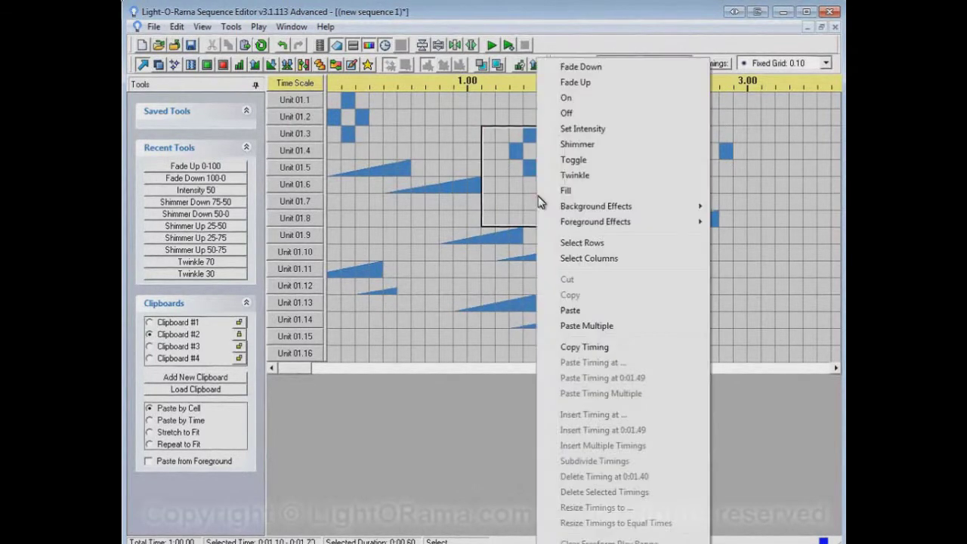
left_click(504, 168)
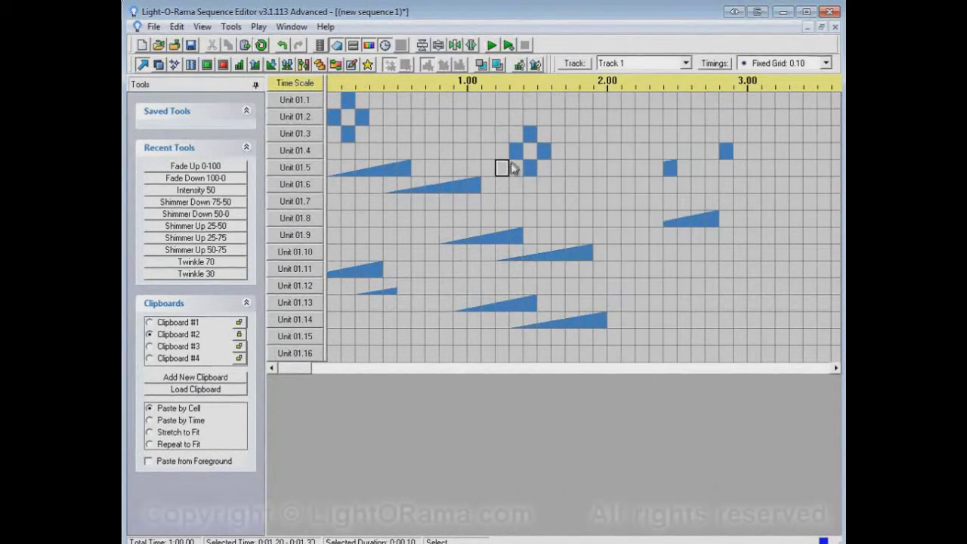
left_click_drag(497, 144, 568, 204)
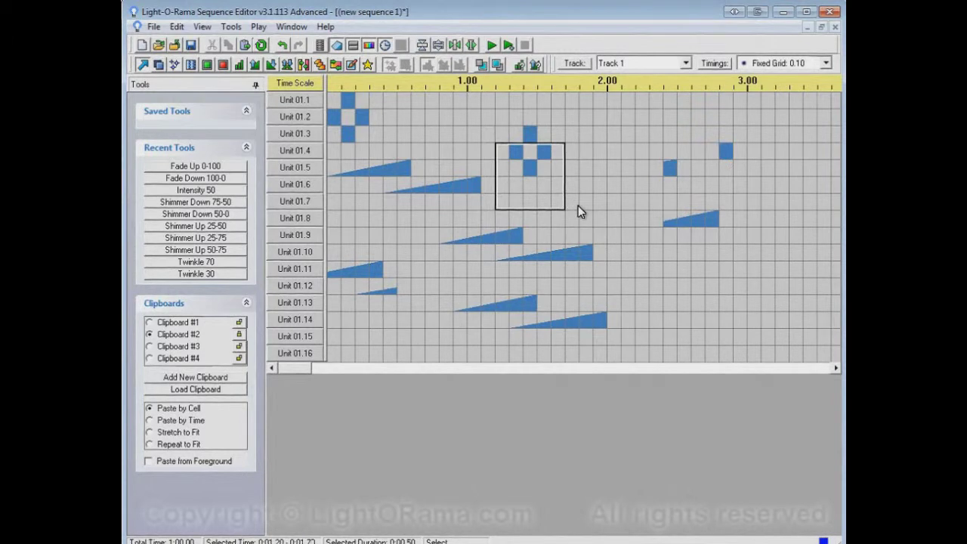
right_click(670, 278)
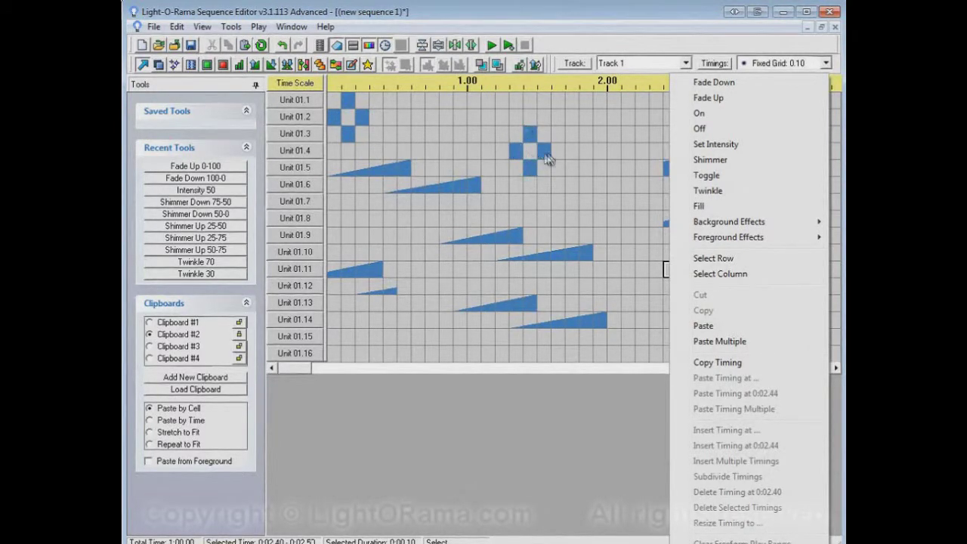
left_click(703, 328)
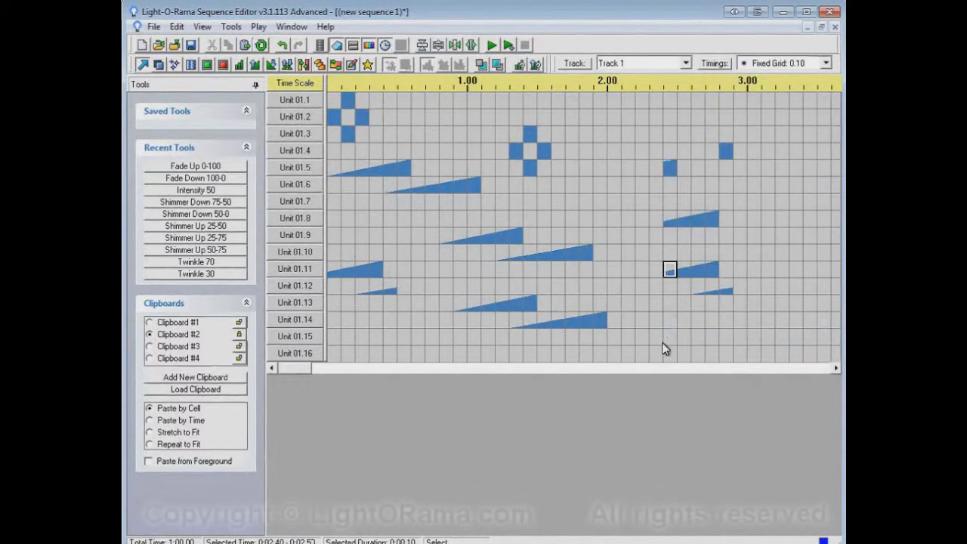